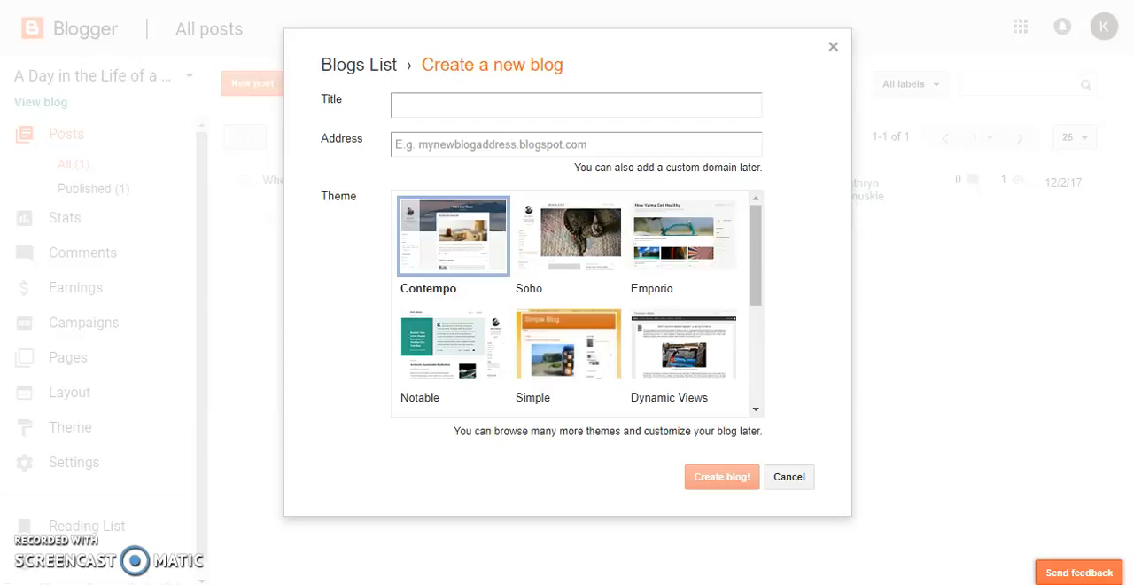
Enter "A Day in the Life of a Quilter" as the title of the new blog
left_click(431, 100)
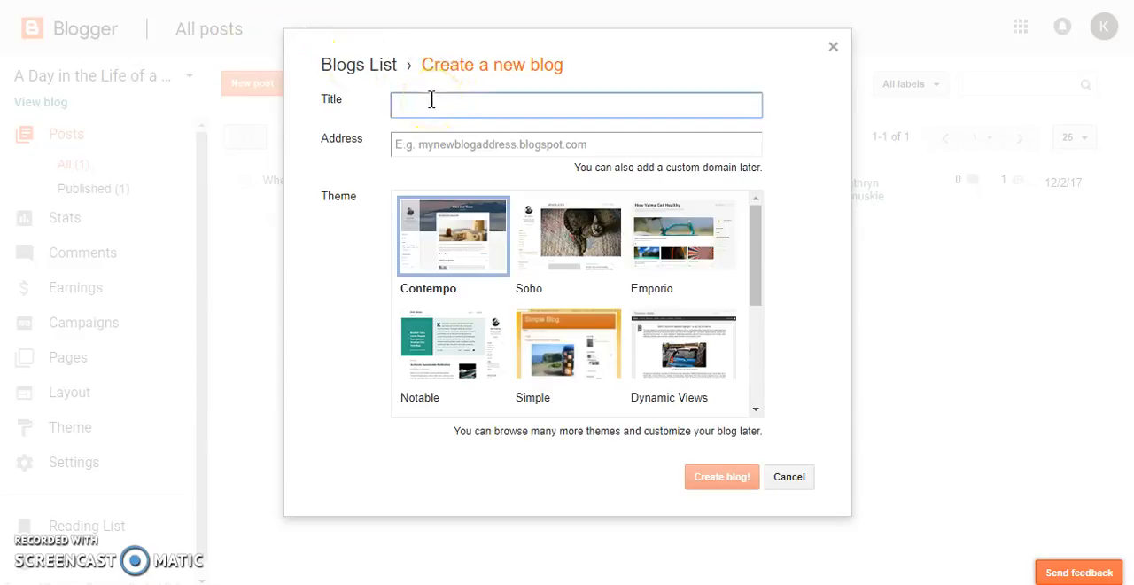
type("A Day")
type(" in th")
type("e Life of")
type("T")
type(" Quilter")
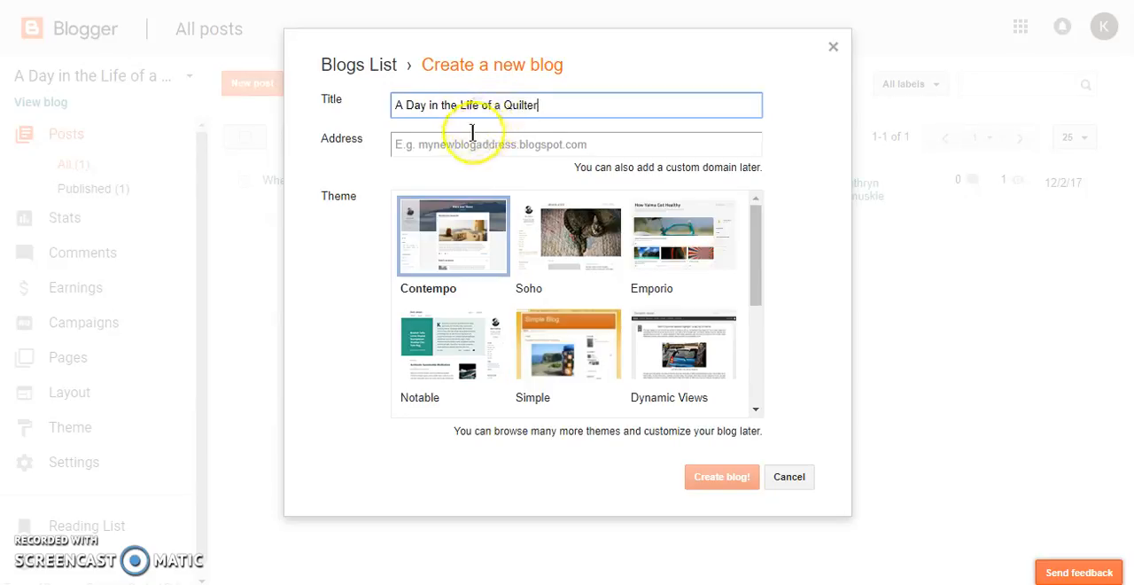
Enter ADayinthelifeofaquilter as the blog address and accept the suggested ADayinthelifeofaquilter.blogspot.com
left_click(460, 143)
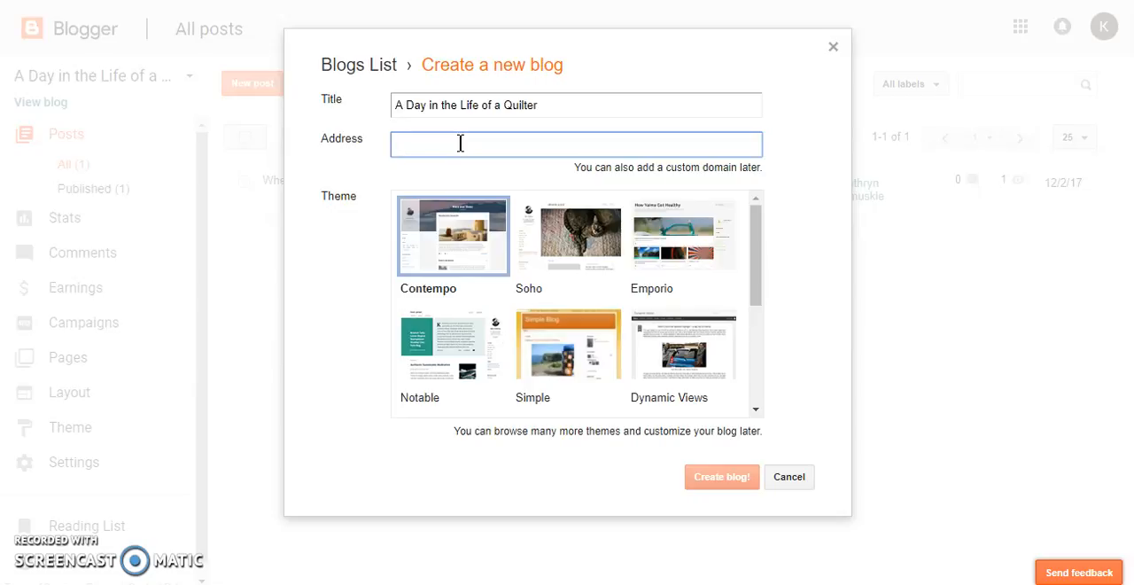
type("A")
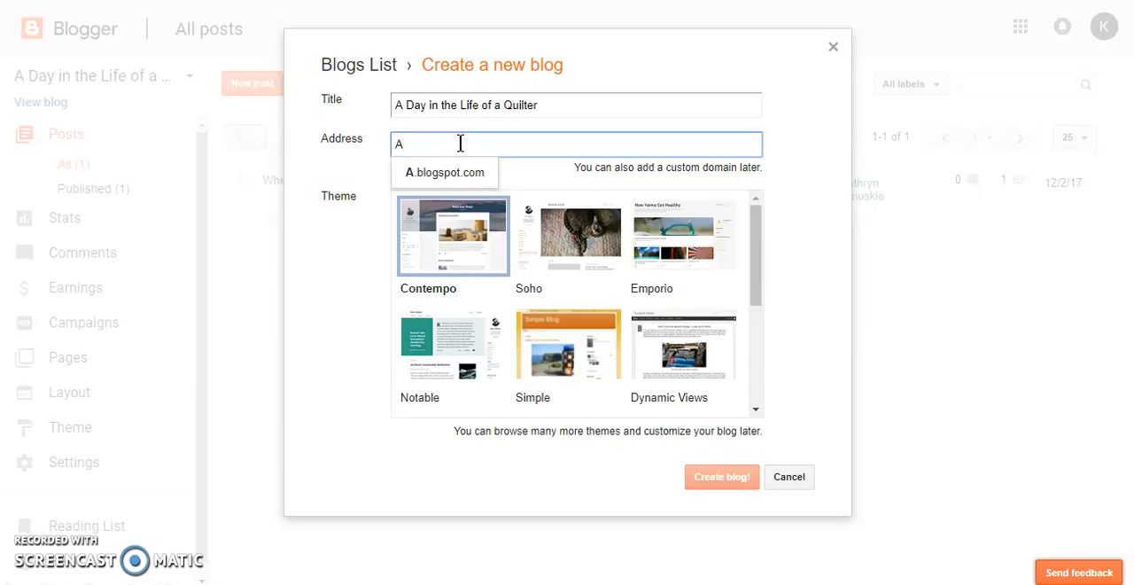
type("D")
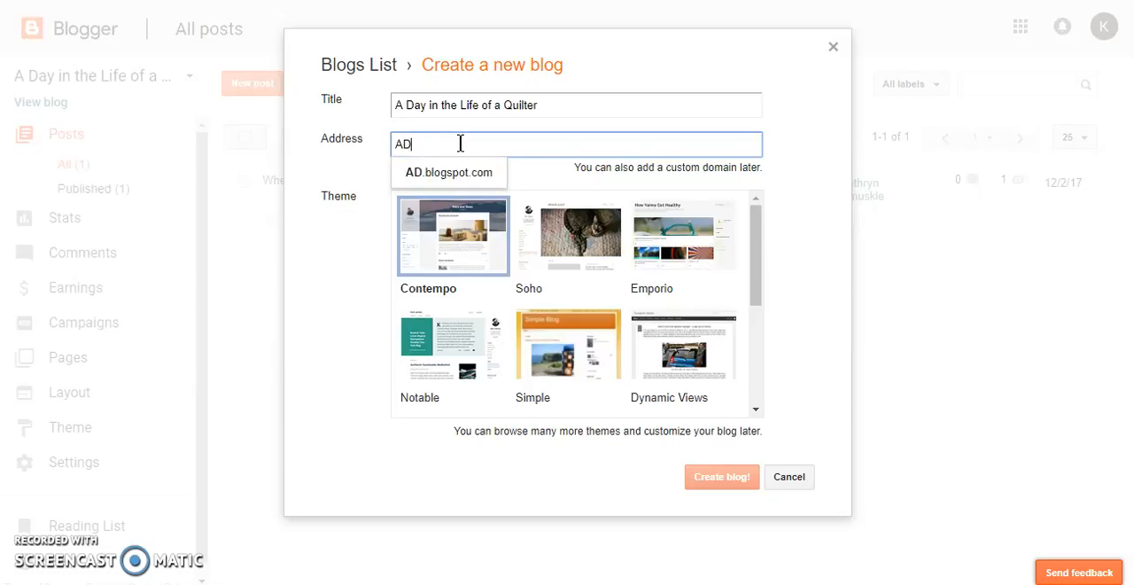
type("ayin")
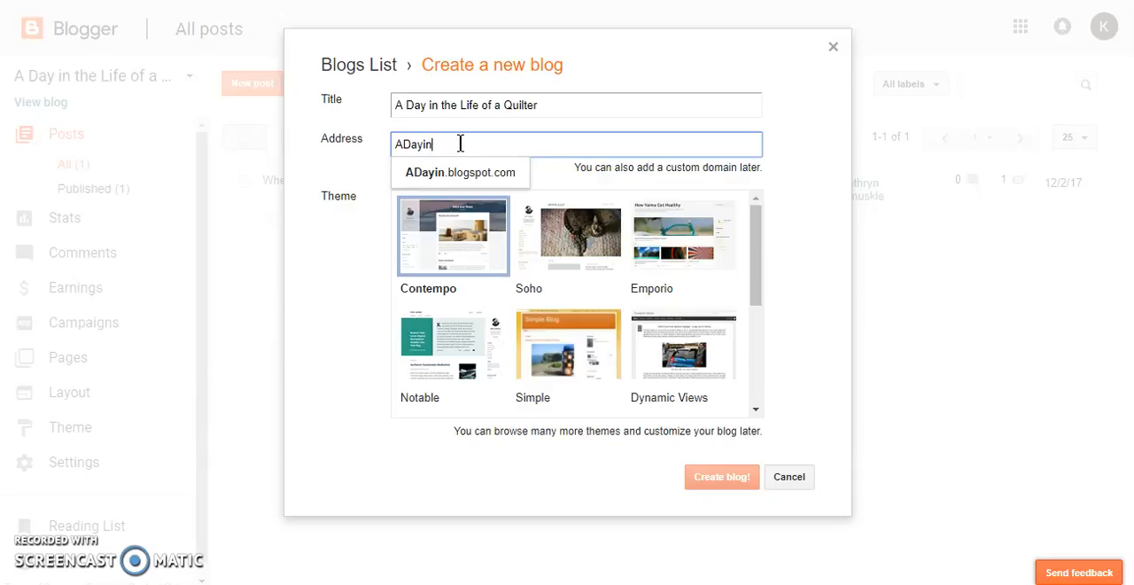
type("the life")
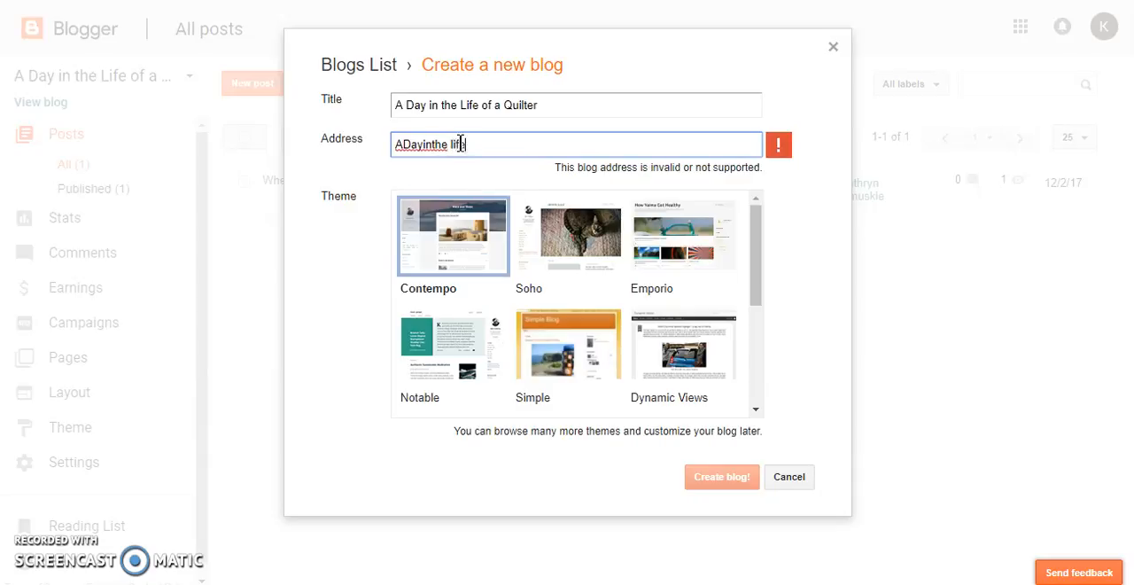
key("BackSpace")
key("BackSpace")
key("BackSpace")
key("BackSpace")
key("BackSpace")
type("lifeof a")
key("BackSpace")
key("BackSpace")
type("a")
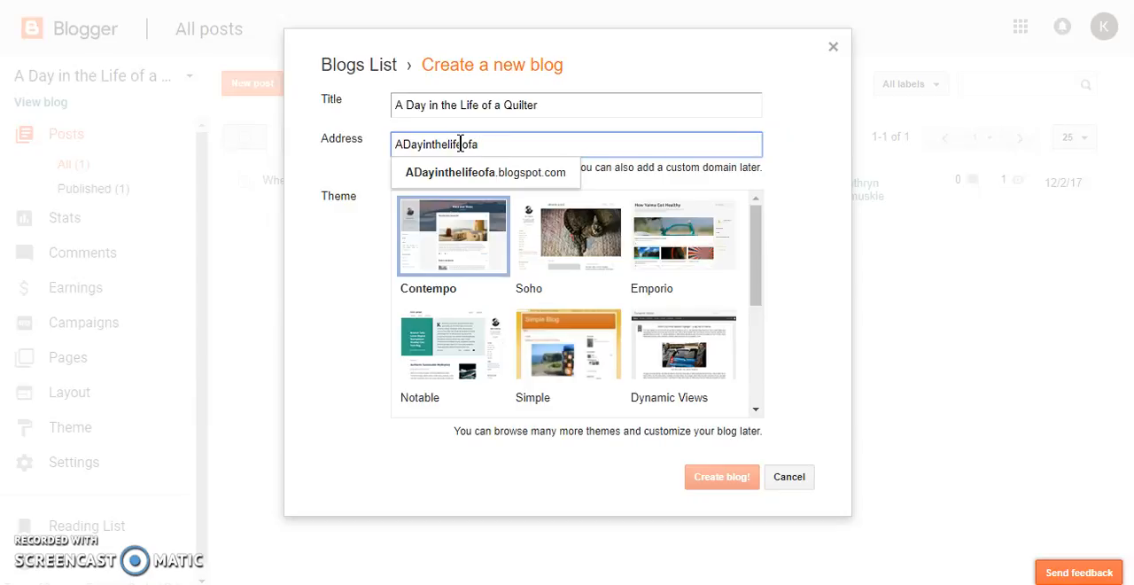
type("quilter")
key("Tab")
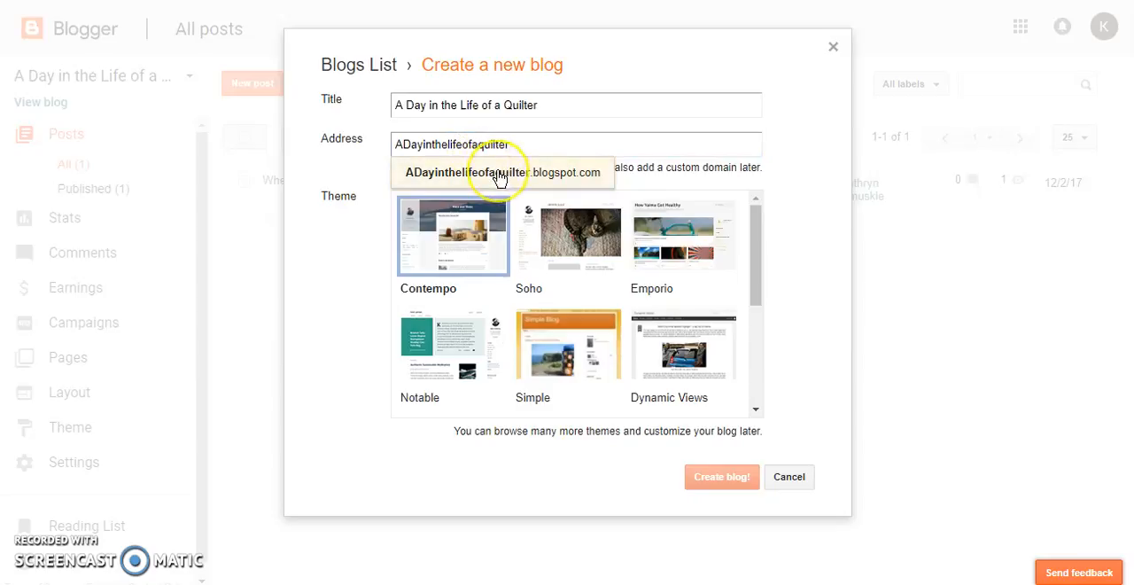
left_click(498, 172)
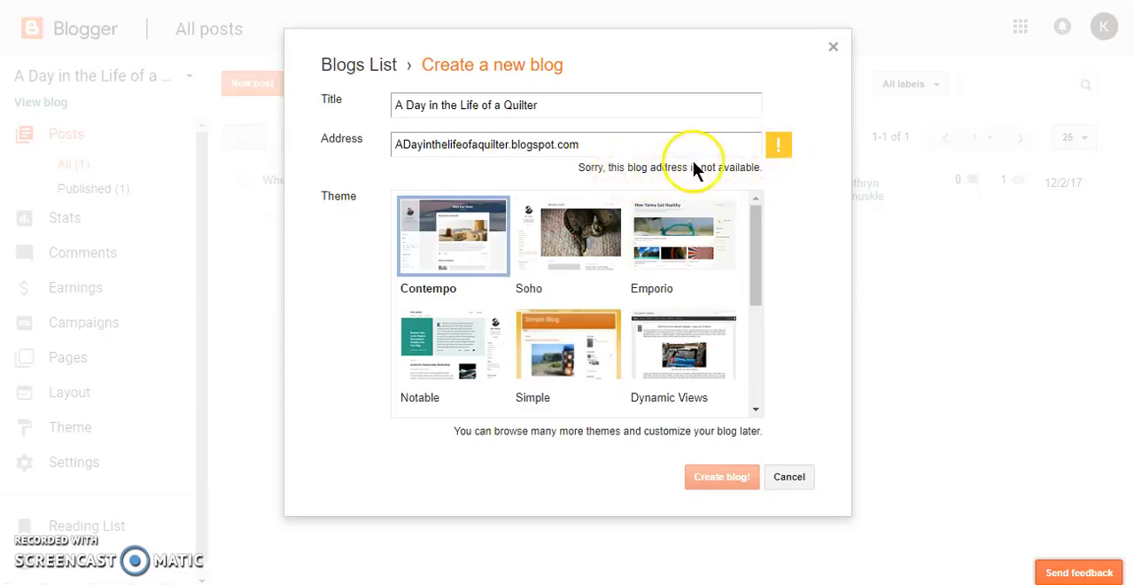
Add 21 after "quilter" in the blog address and accept the suggested ADayinthelifeofaquilter21.blogspot.com
left_click(507, 144)
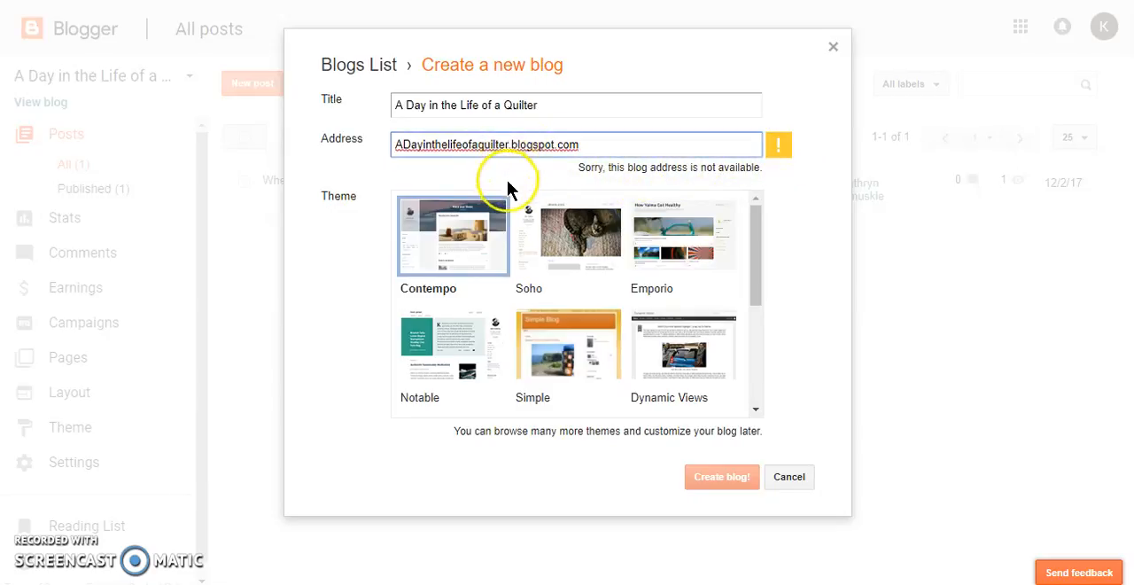
type("21")
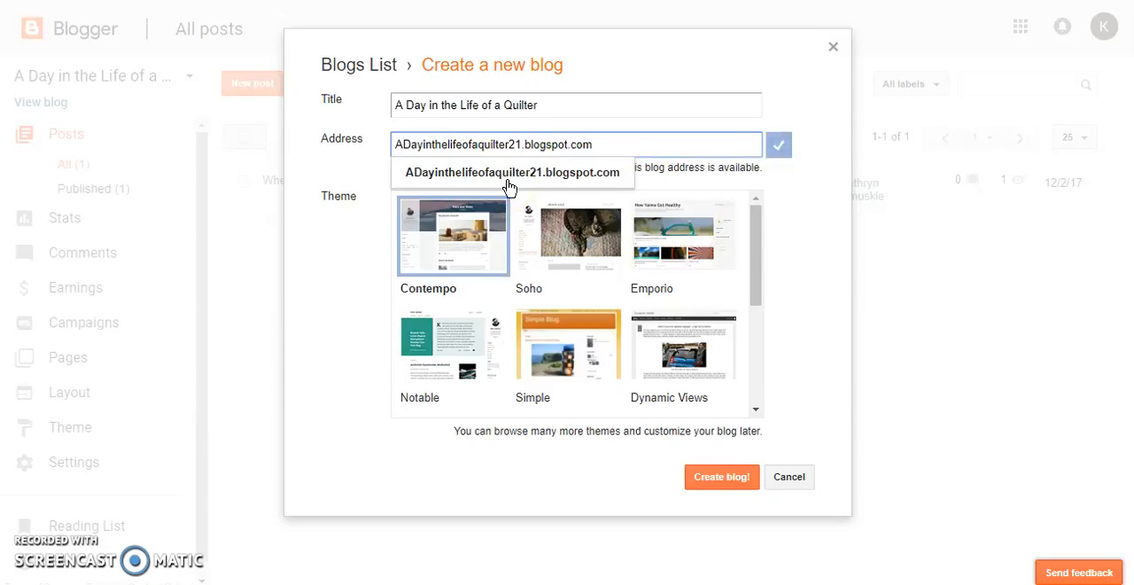
left_click(511, 182)
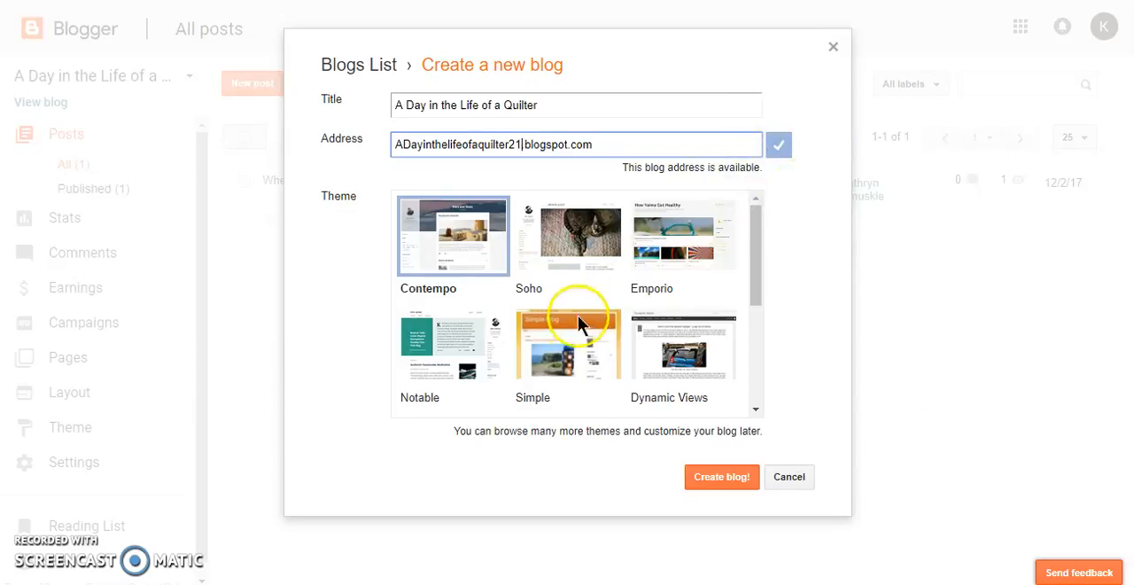
Browse the available themes, choose the Soho theme and create the blog
scroll(451, 331, "down", 3)
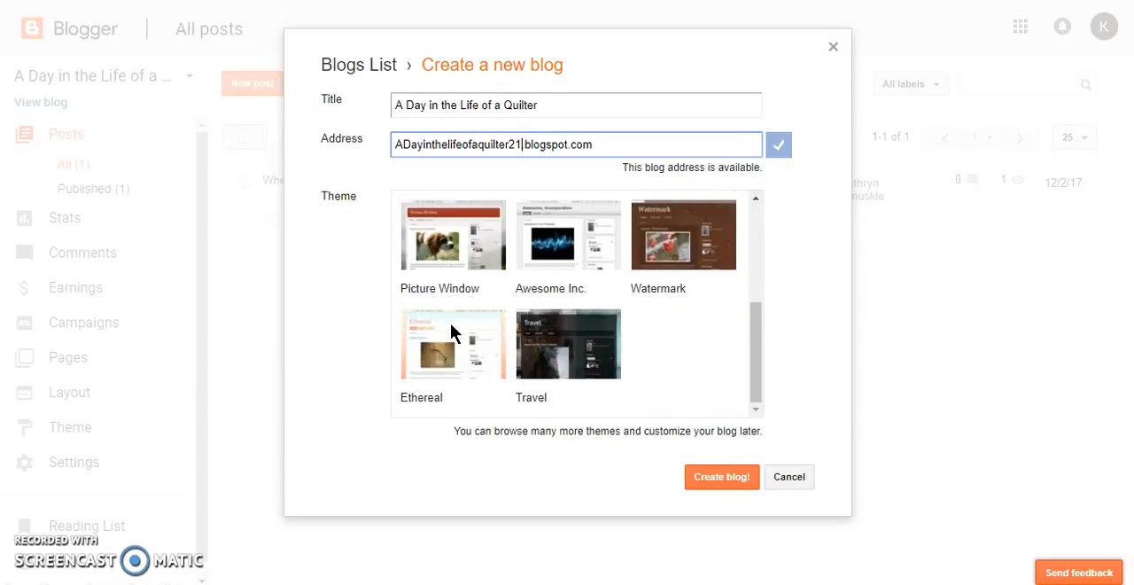
scroll(695, 320, "up", 1)
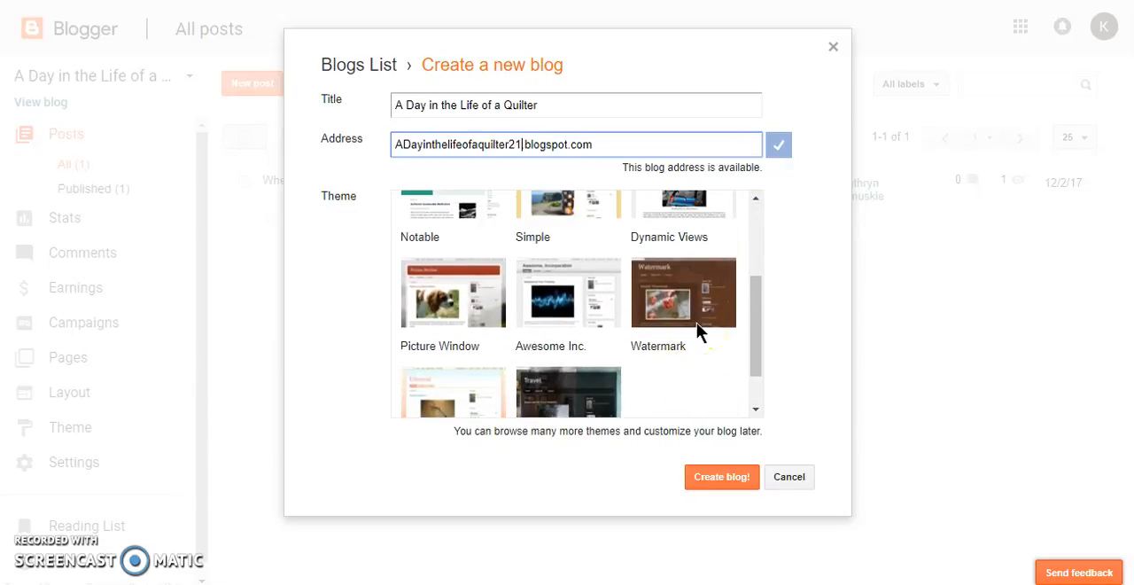
scroll(697, 327, "up", 1)
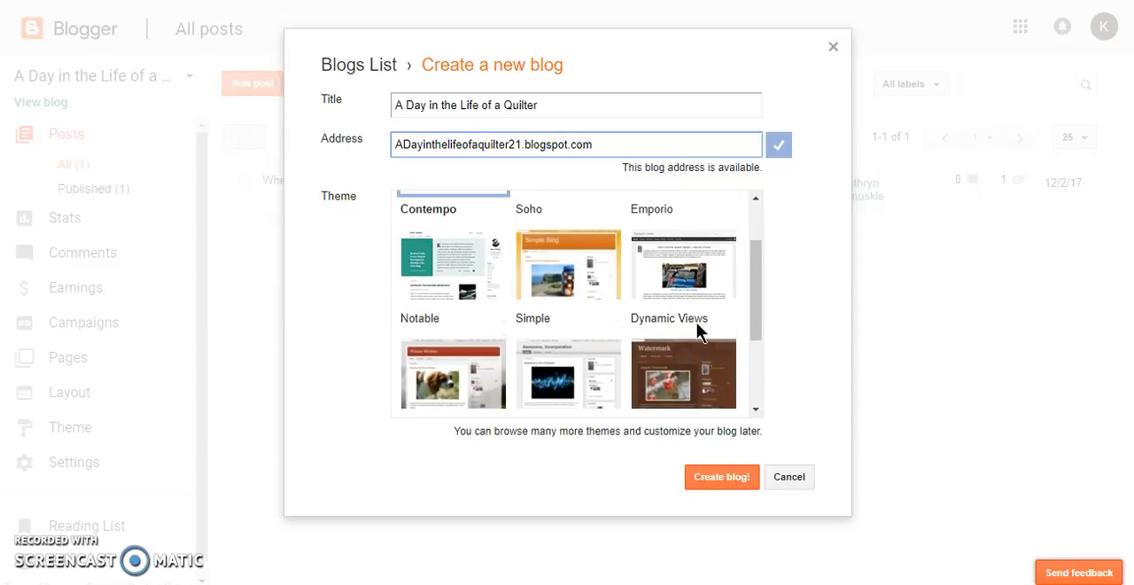
scroll(697, 325, "up", 1)
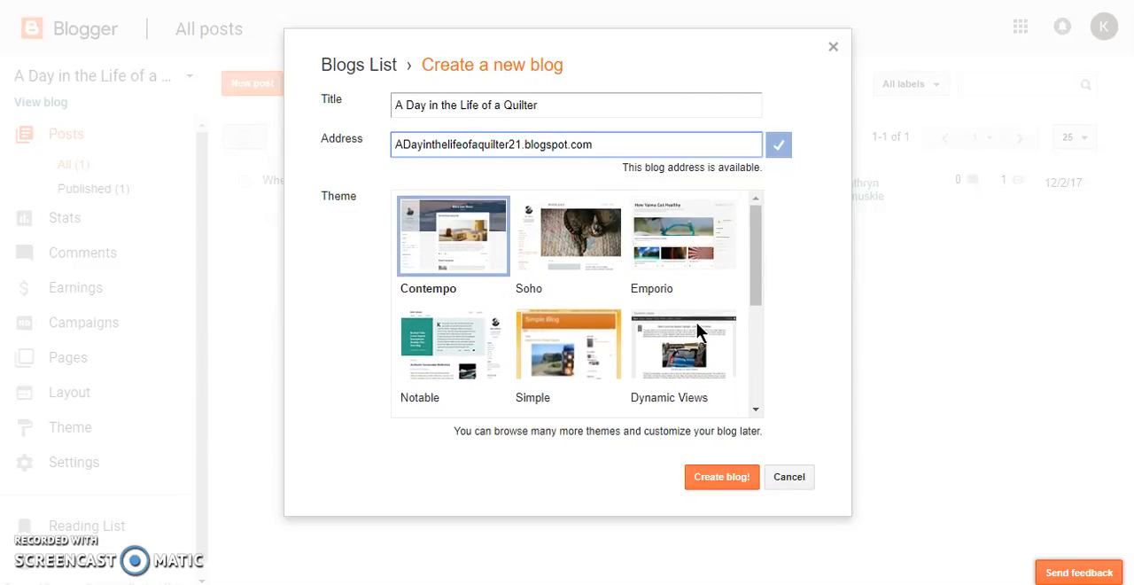
left_click(530, 223)
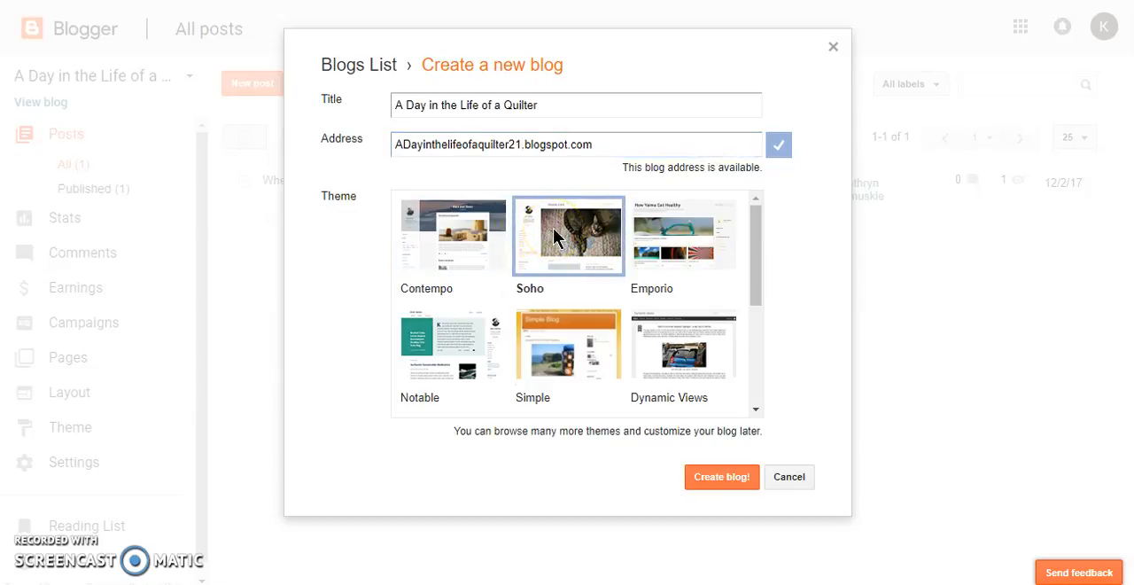
left_click(554, 236)
left_click(710, 481)
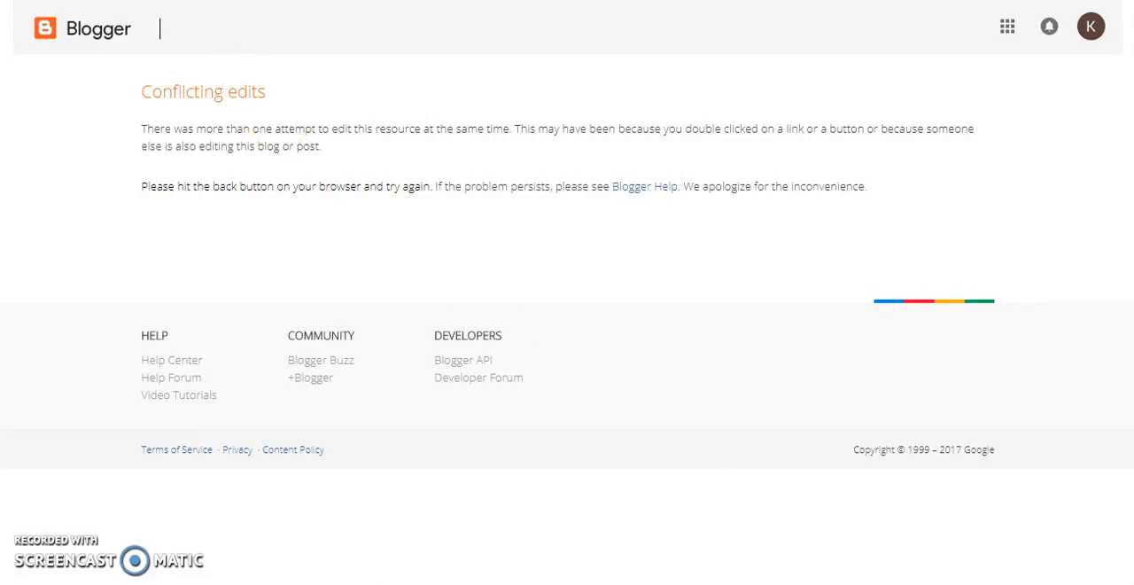
Return to the posts page, switch to the third blog in the blog list and decline the Google Domains offer
key("alt+Left")
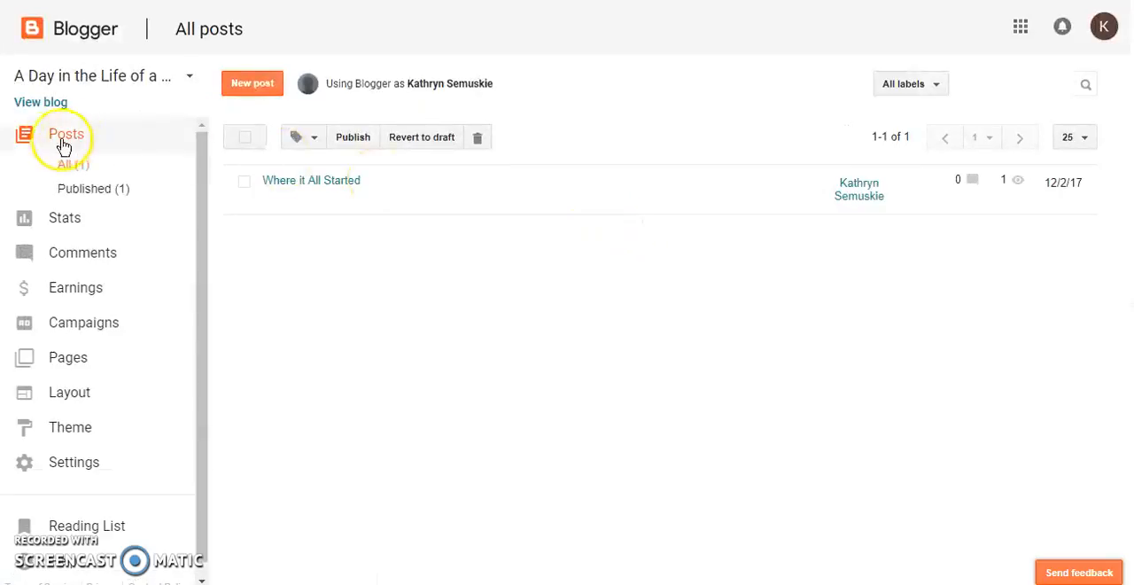
left_click(53, 78)
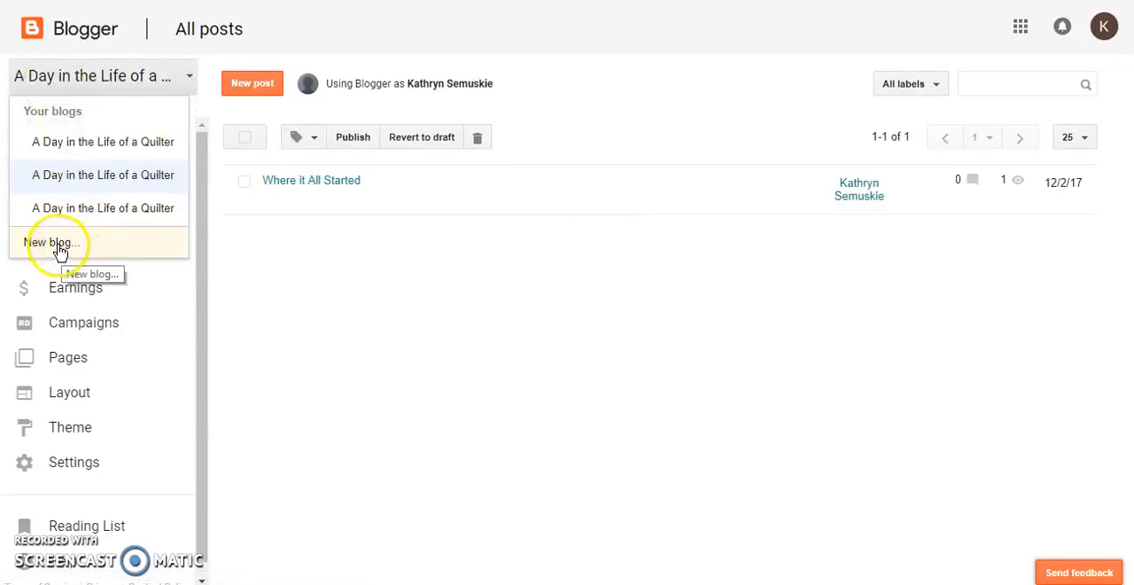
left_click(66, 211)
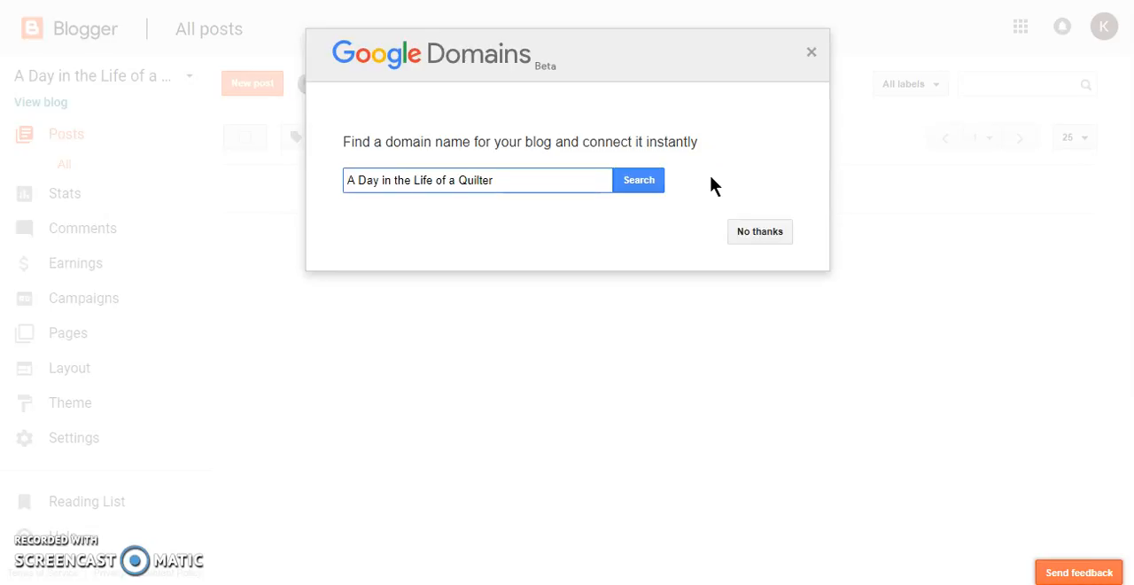
left_click(757, 230)
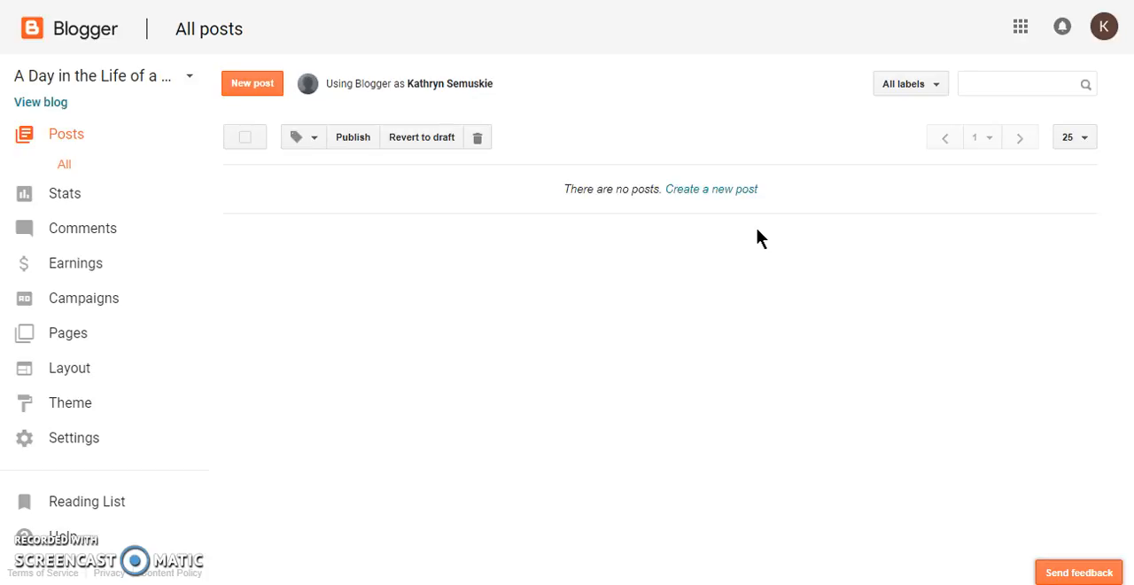
Start a new post and title it "Where it All Started"
left_click(245, 84)
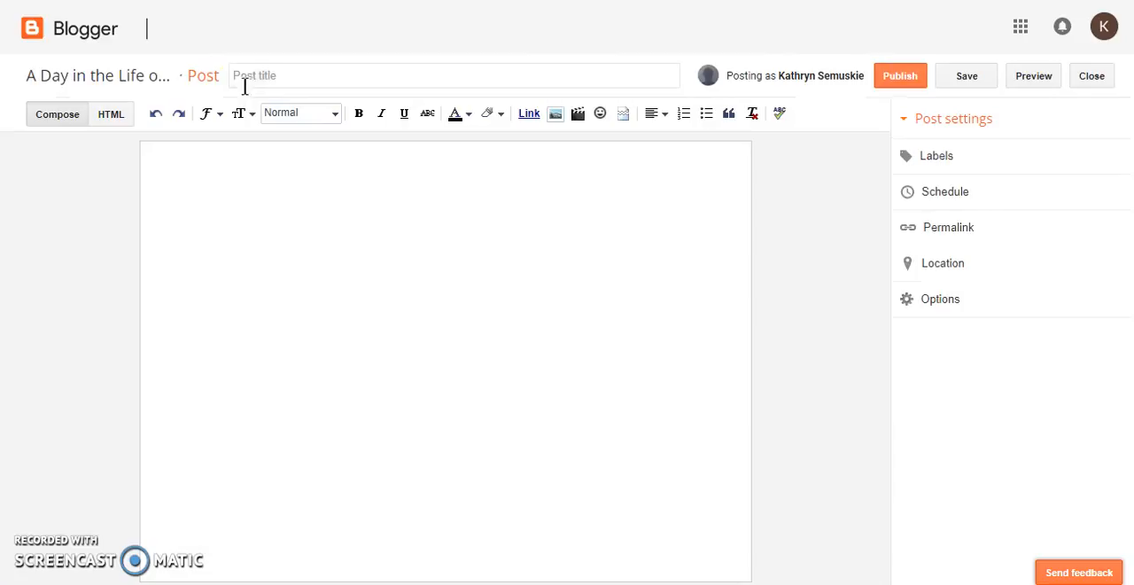
left_click(253, 75)
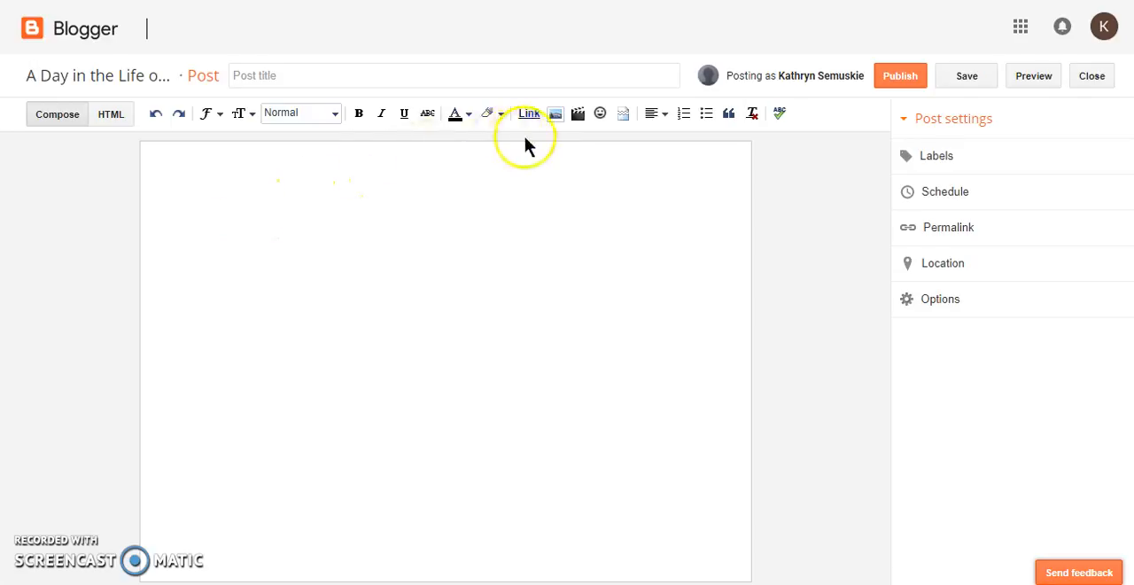
left_click(253, 78)
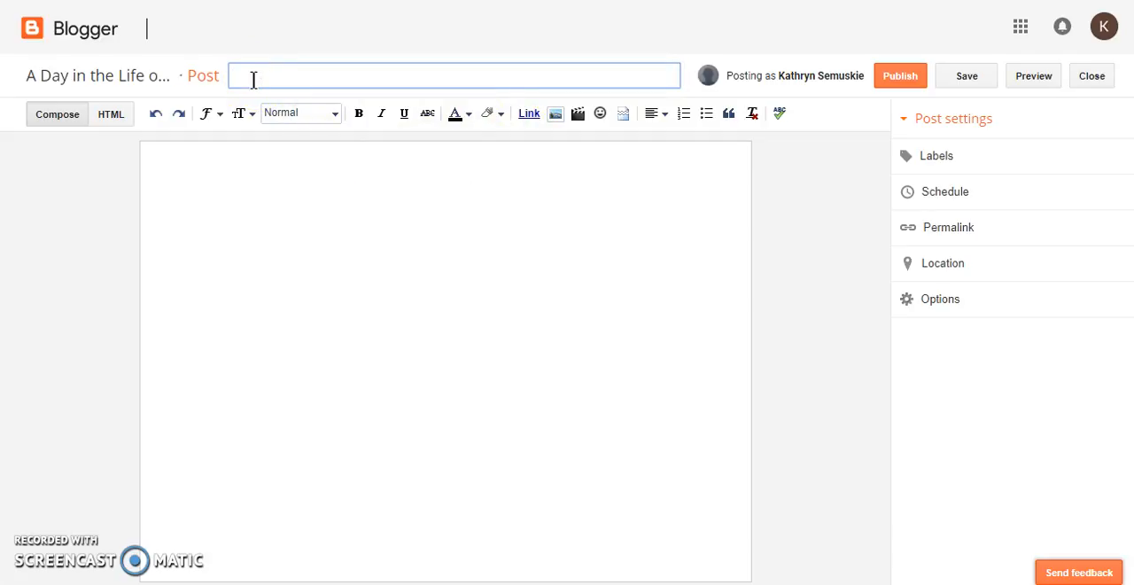
type("WHa")
key("BackSpace")
key("BackSpace")
type("here it a")
key("BackSpace")
type("All St")
key("BackSpace")
type("tarted")
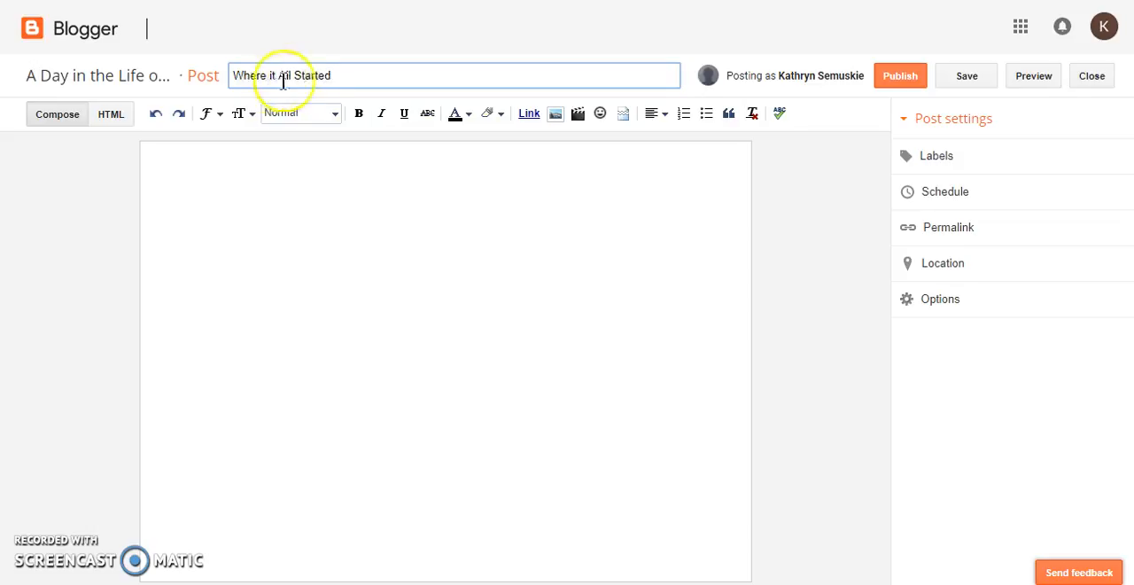
Copy the whole story paragraph from the Word document Document1 and paste it into the body of the Blogger post
left_click(156, 157)
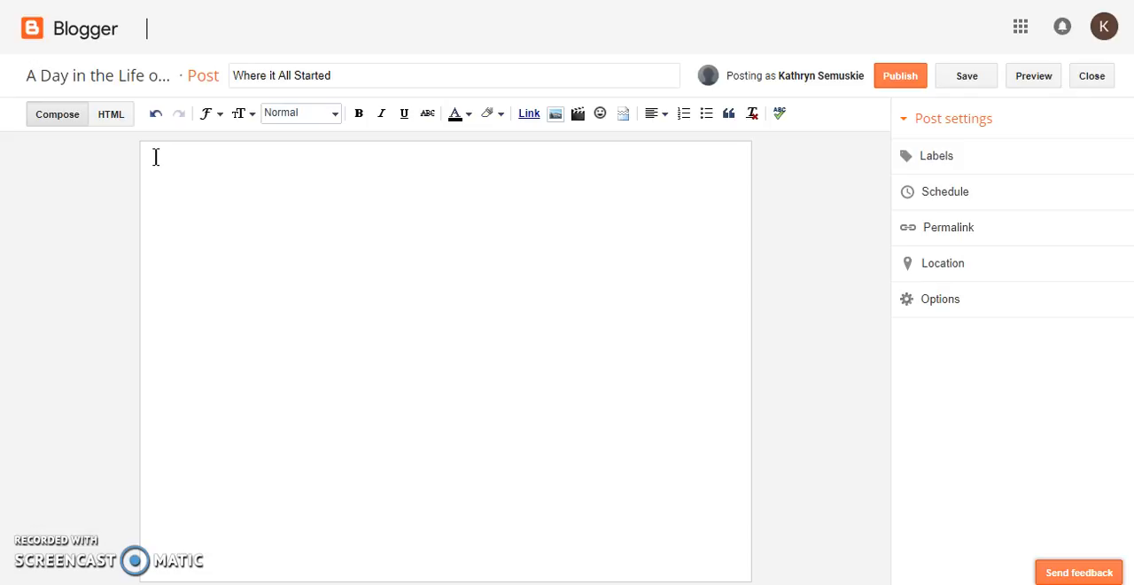
left_click(506, 147)
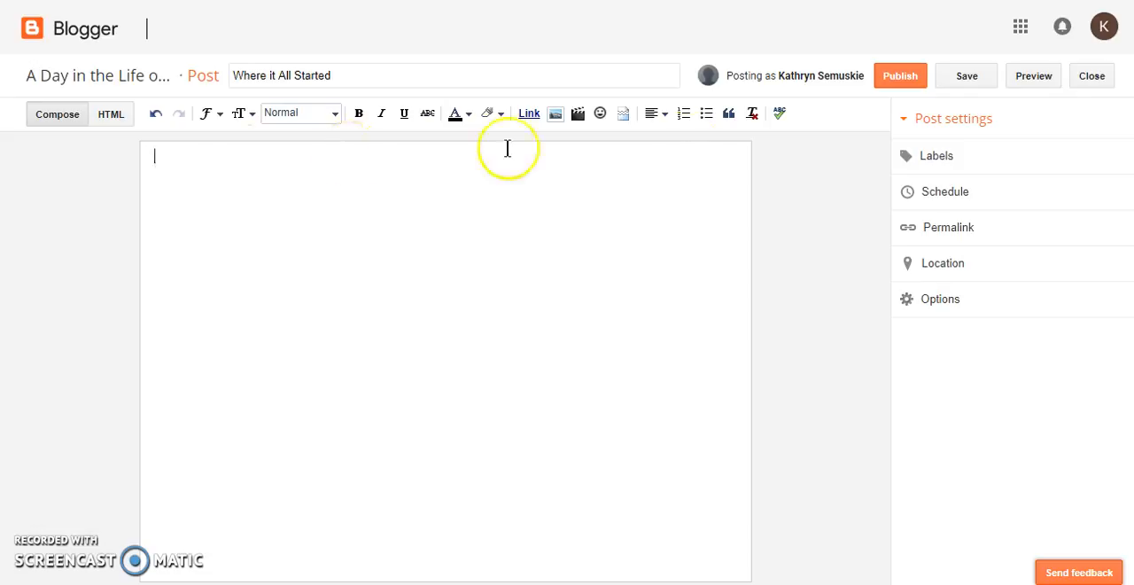
mouse_move(1133, 84)
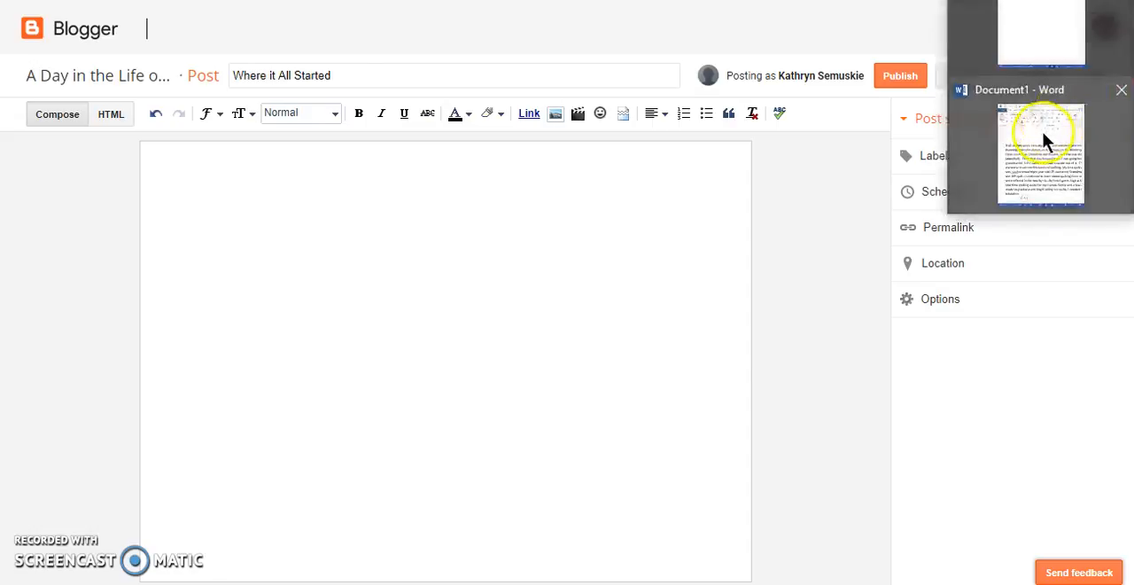
left_click(1043, 135)
left_click_drag(127, 428, 23, 160)
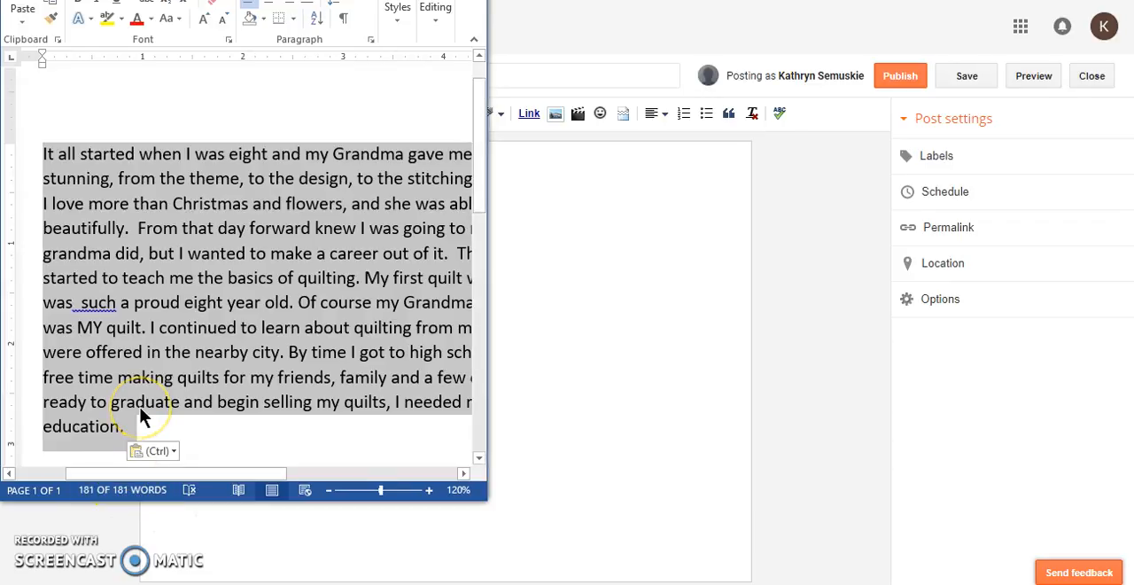
left_click(541, 272)
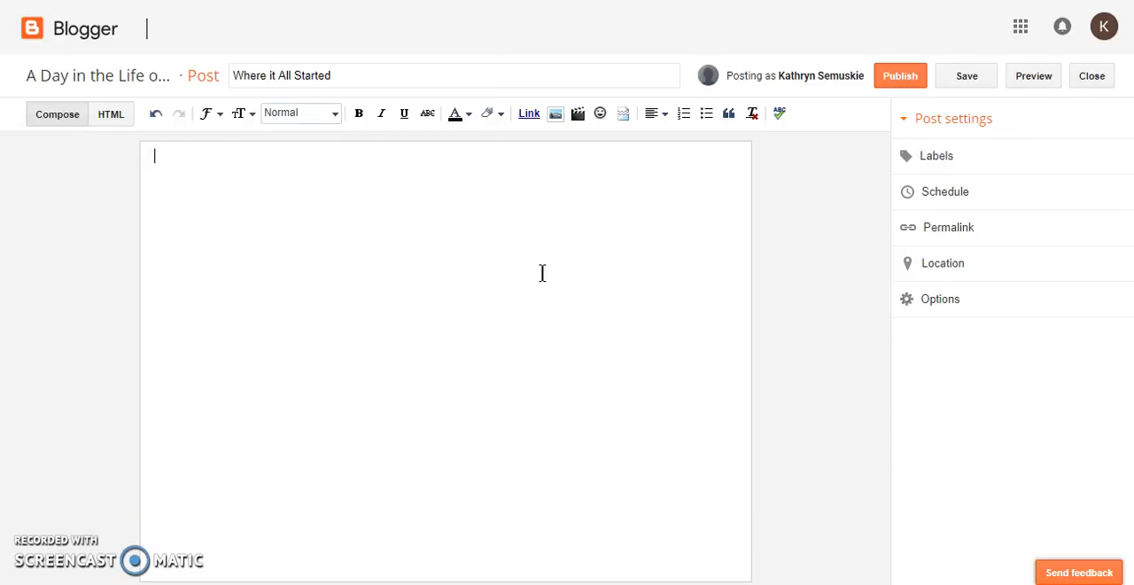
type("It all started when I was eight and my Grandma gave me my first quilt. It was stunning, from the theme, to the design, to the stitching. To this day there is nothing I love more than Christmas and flowers, and she was able to capture both of those beautifully.  From that day forward knew I was going to make quilts just like my grandma did, but I wanted to make a career out of it.  That summer my Grandma started to teach me the basics of quilting. My first quilt was a tiny quilt for my doll. I was  such a proud eight year old. Of course my Grandma did most of the work, but it was MY quilt. I continued to learn about quilting from my Grandma and classes that were offered in the nearby city. By time I got to high school I was spending all my free time making quilts for my friends, family and a few customers. I knew I wasn't ready to graduate and begin selling my quilts, I needed more, I needed an education.")
left_click(413, 344)
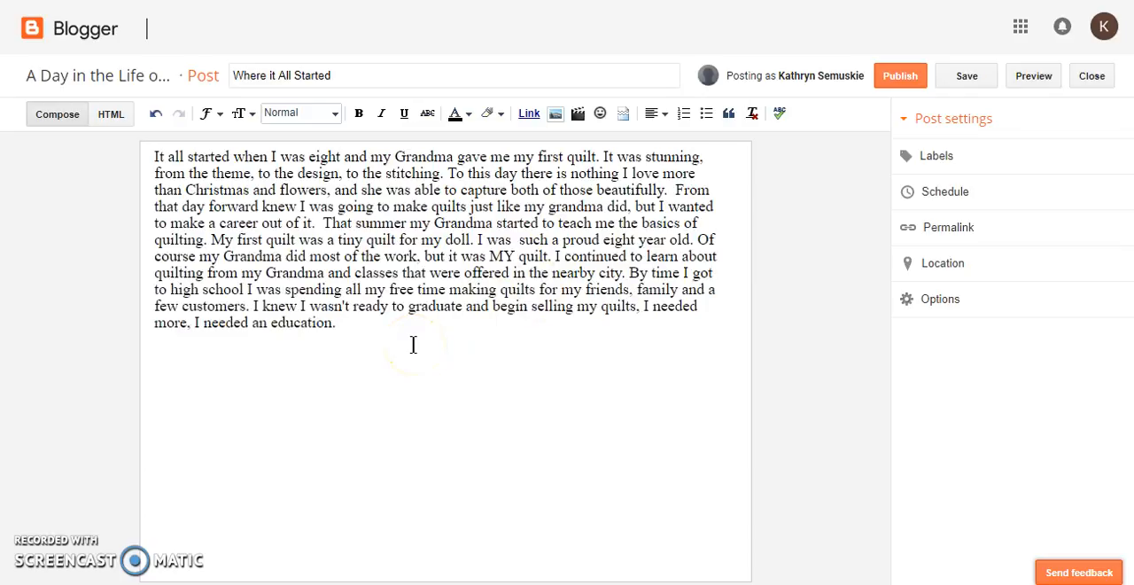
Upload the picture file "Grandma and child" from the computer for insertion into the post
left_click(558, 120)
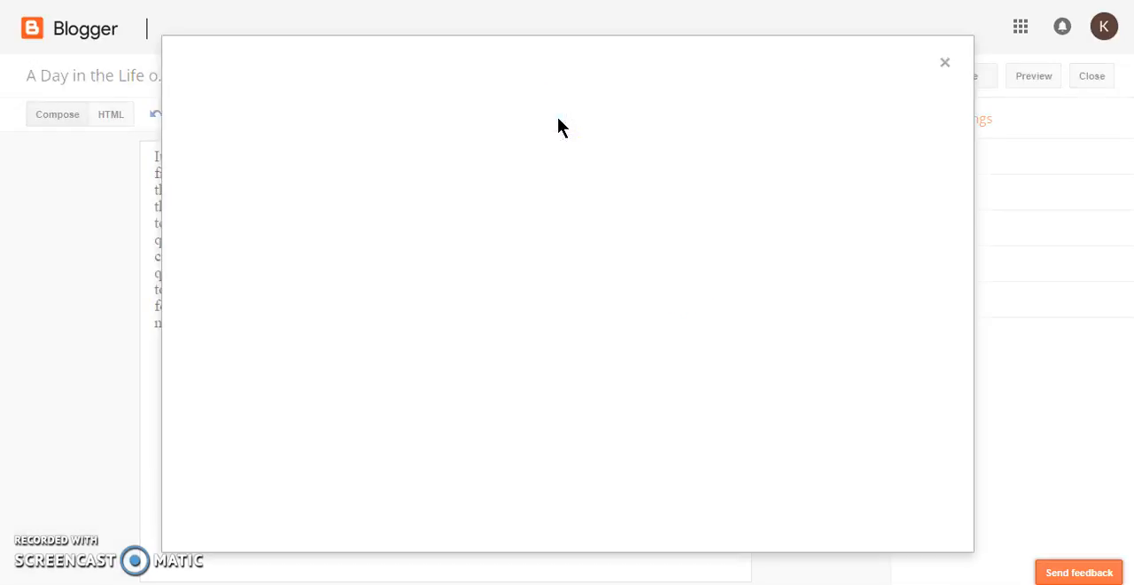
left_click(229, 168)
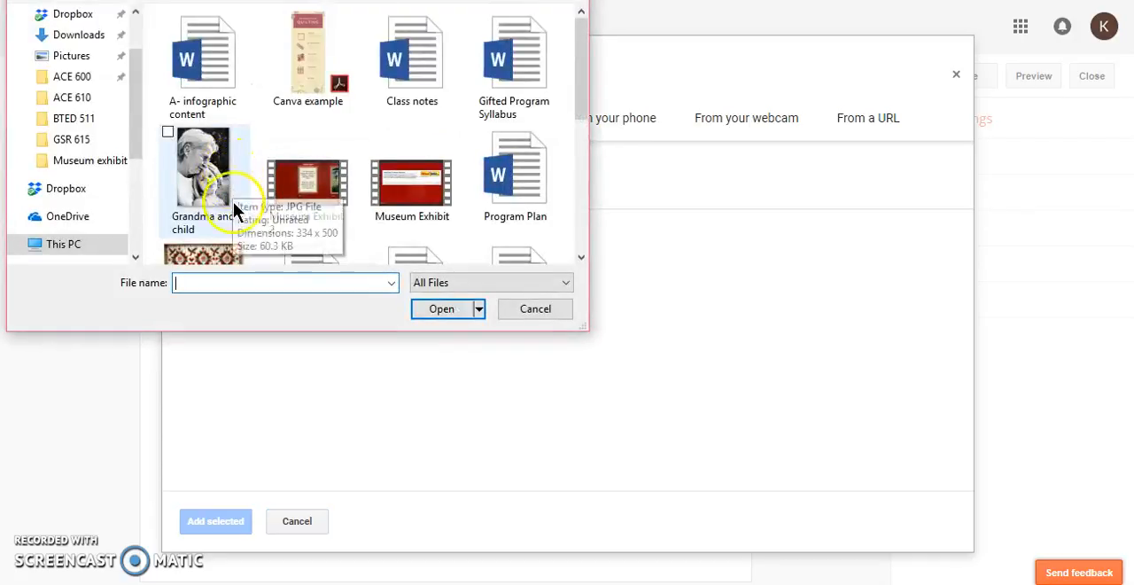
scroll(292, 217, "down", 5)
scroll(295, 204, "up", 3)
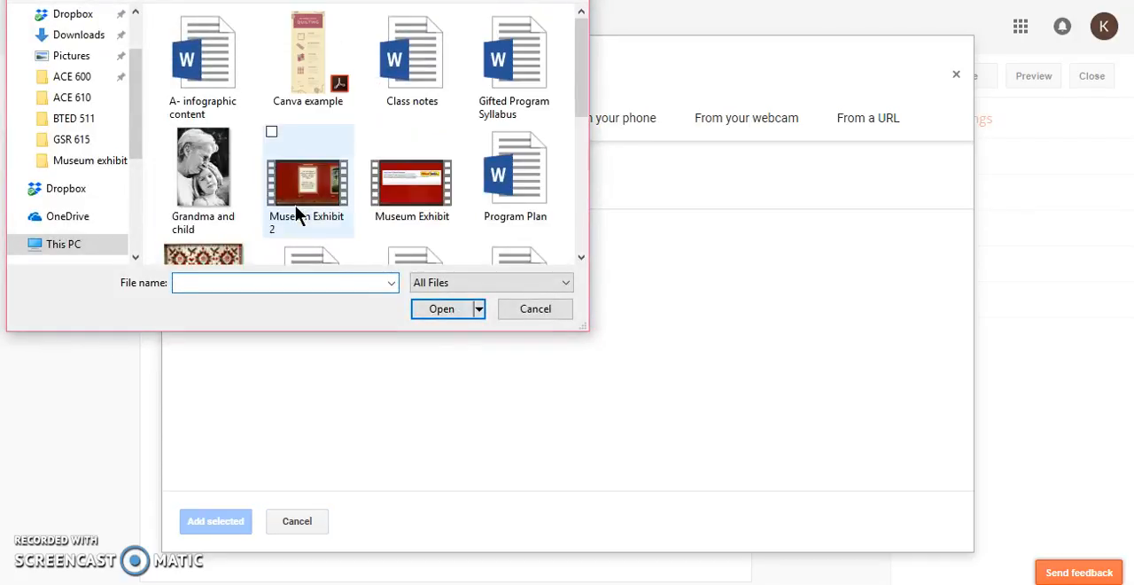
left_click(229, 202)
left_click(453, 306)
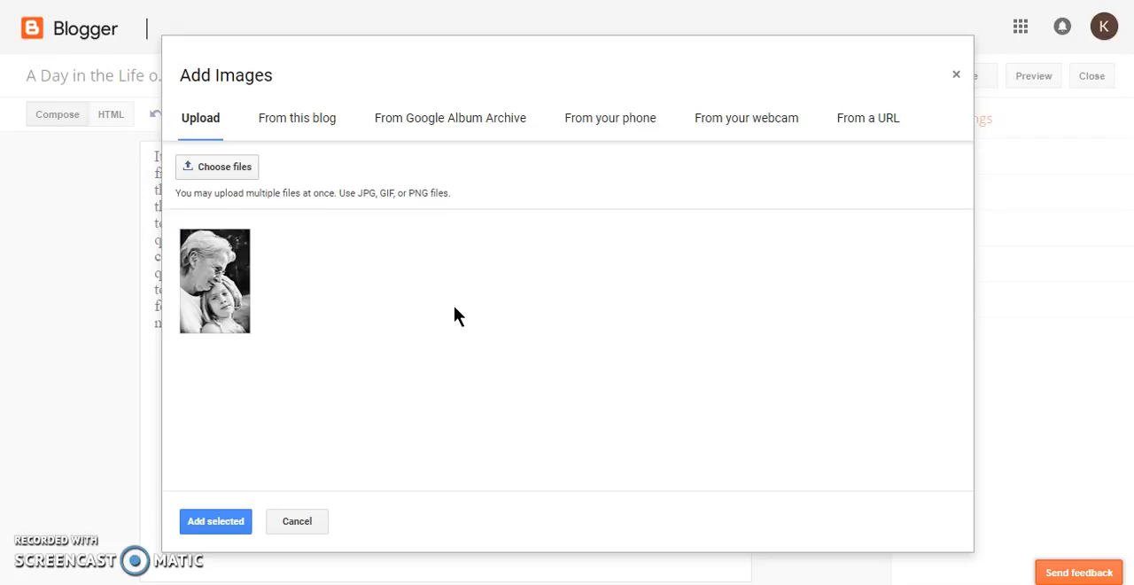
Upload the "Quilt" picture as a second image and add both uploaded images to the post below the story text
left_click(222, 173)
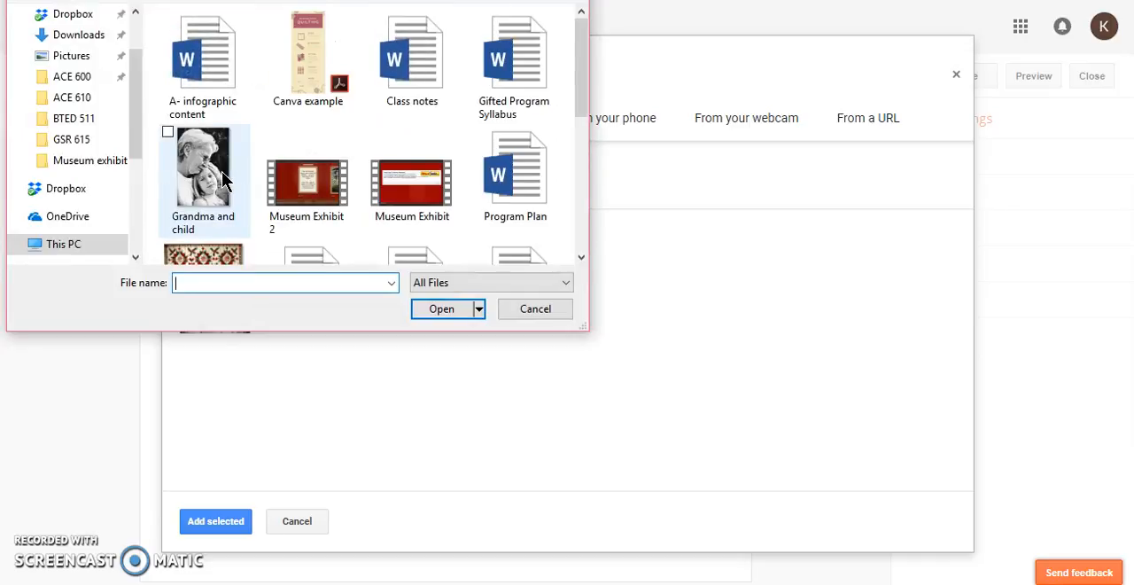
left_click(210, 255)
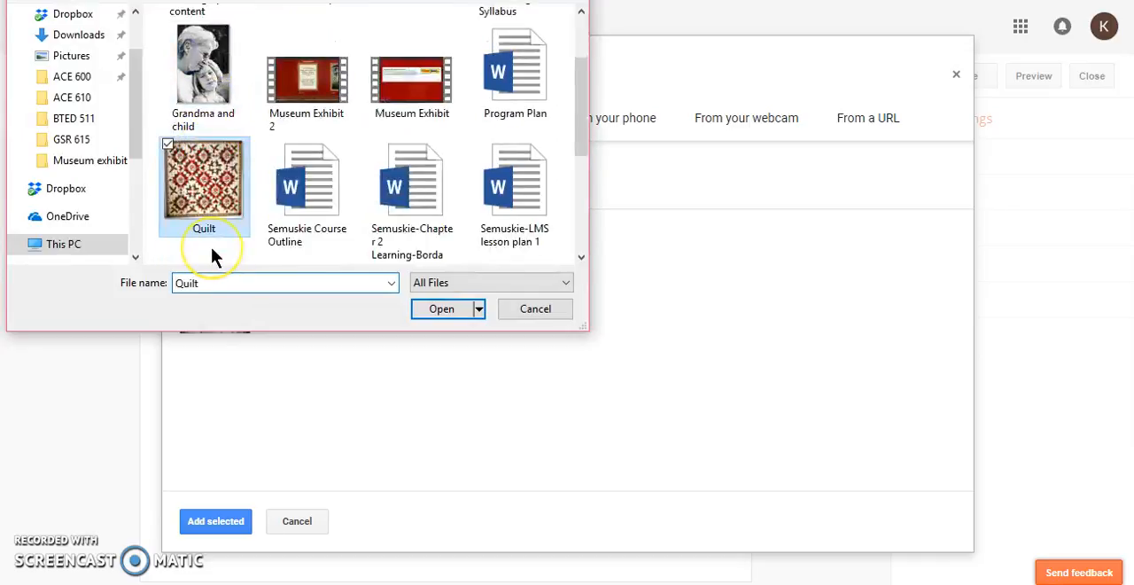
left_click(447, 309)
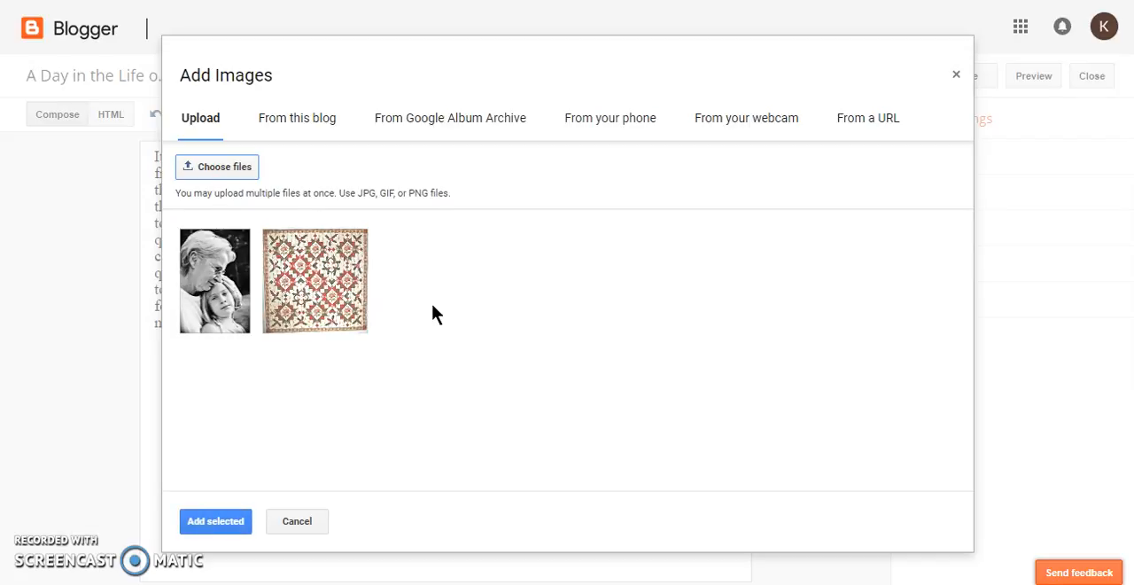
left_click(210, 519)
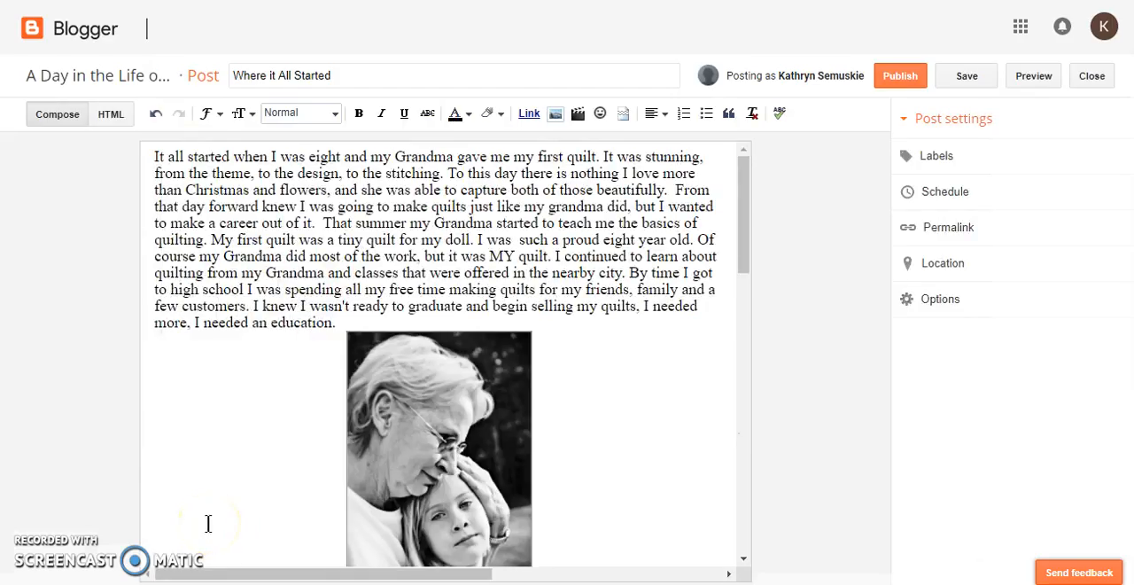
Check both inserted images in the post body and save the post
left_click(506, 400)
left_click(608, 399)
scroll(608, 399, "down", 2)
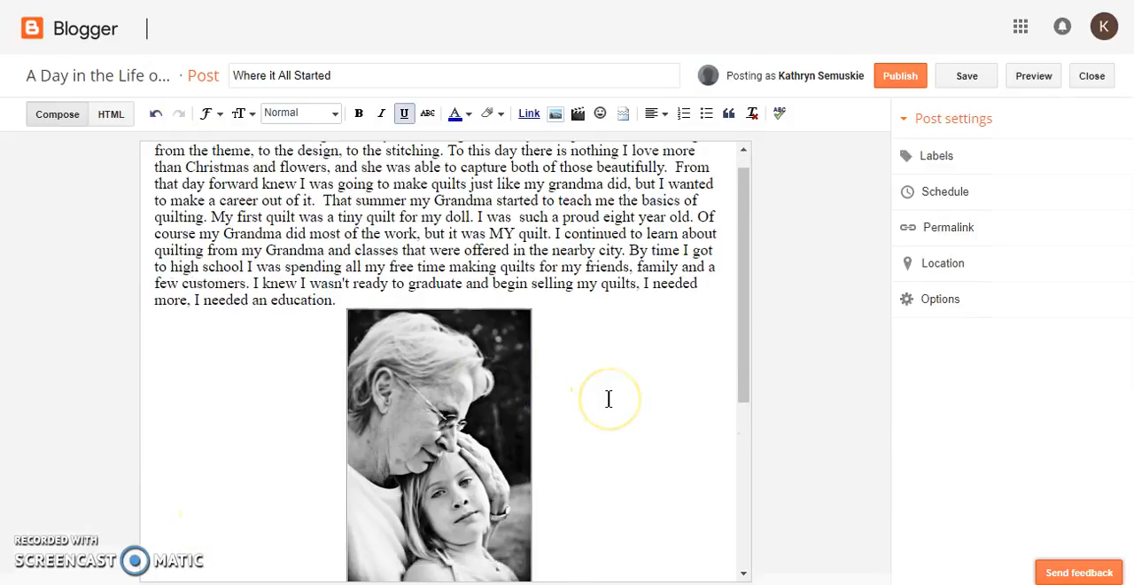
scroll(608, 399, "down", 3)
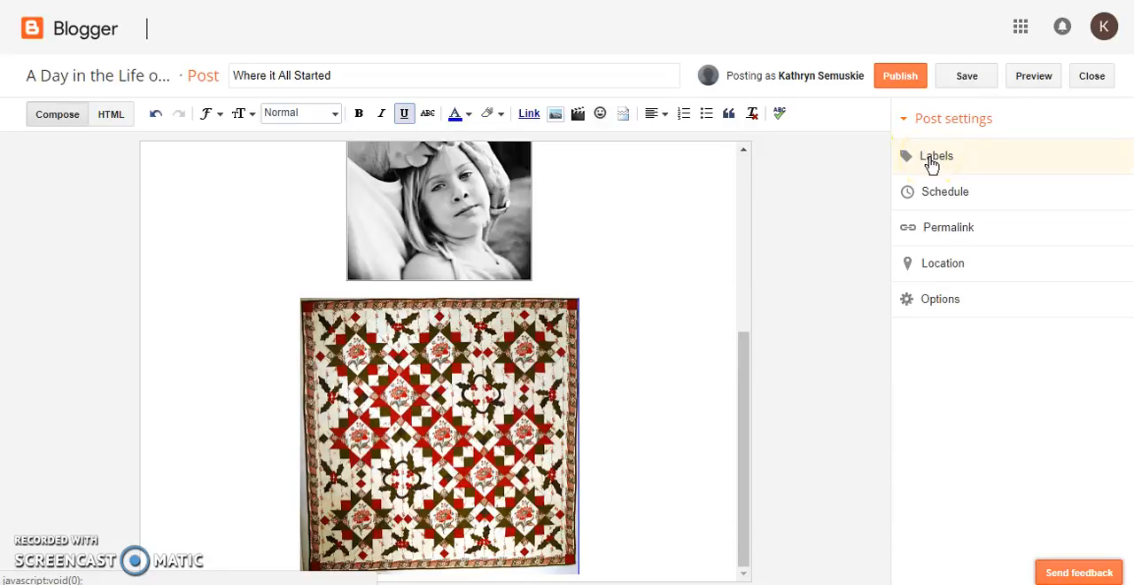
left_click(964, 79)
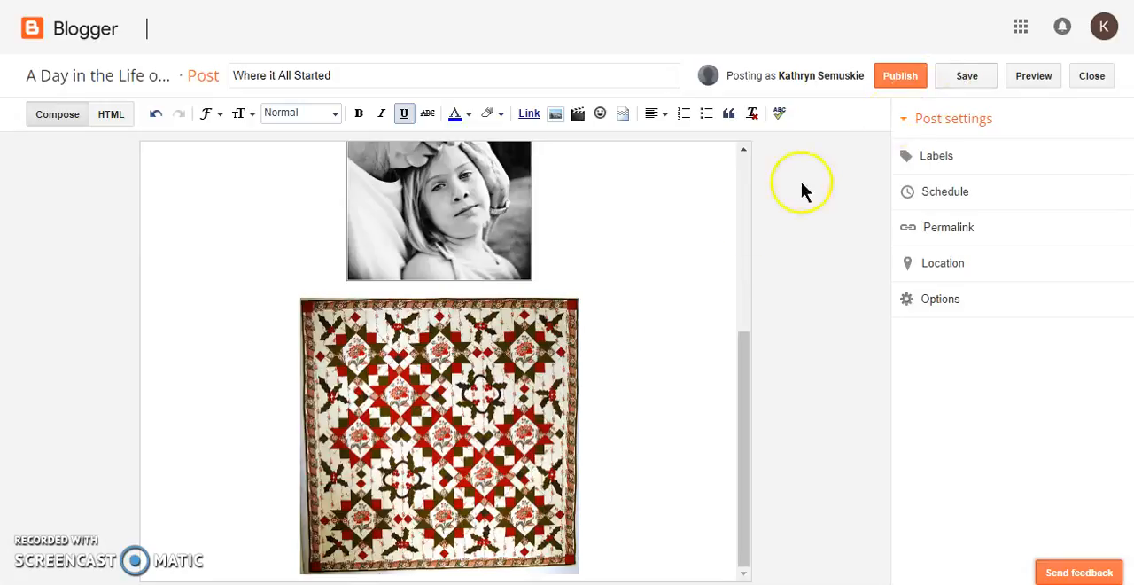
Look over the post from images back to story text, publish it and open the published "Where it All Started" post for viewing
scroll(653, 231, "up", 3)
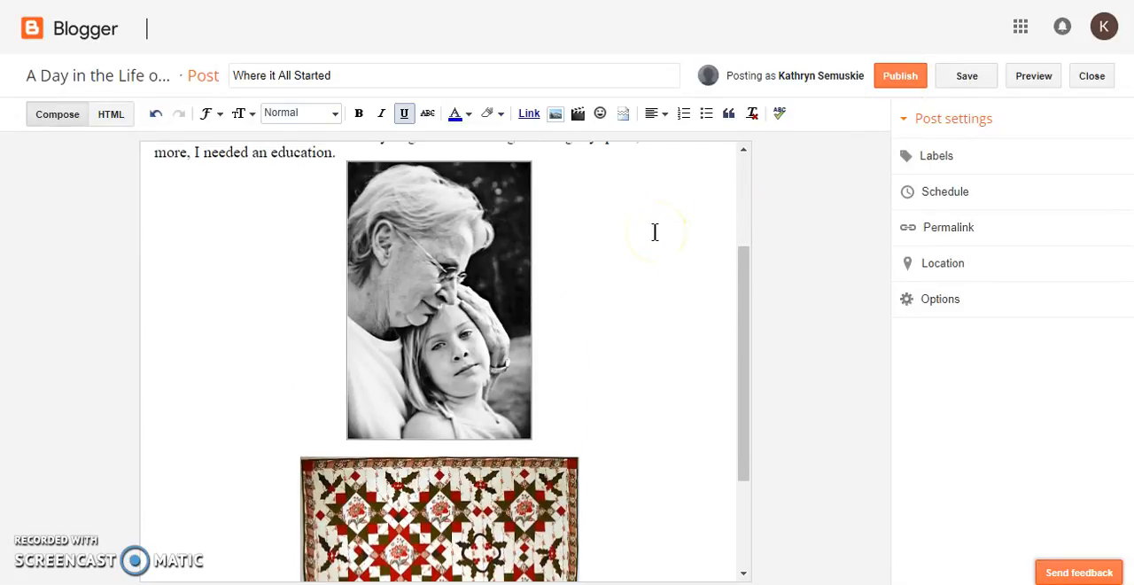
scroll(653, 232, "up", 1)
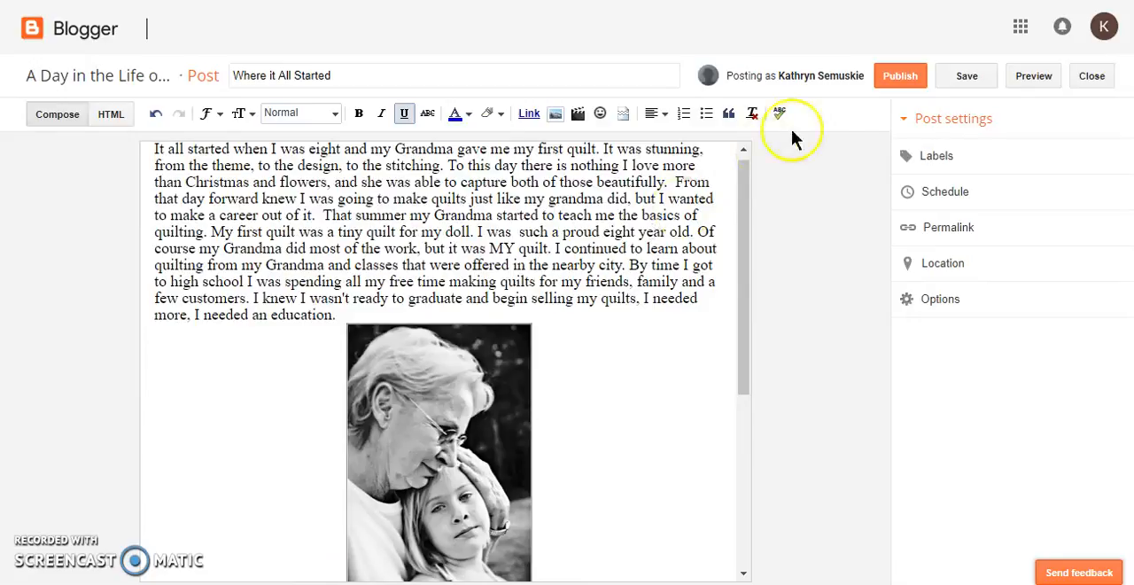
left_click(897, 78)
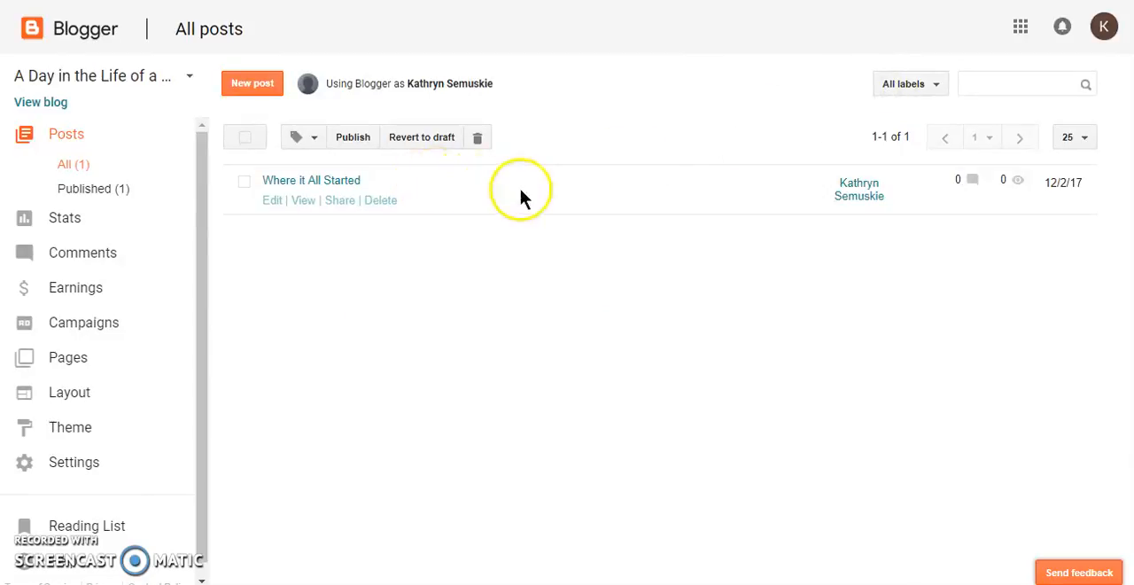
left_click(301, 206)
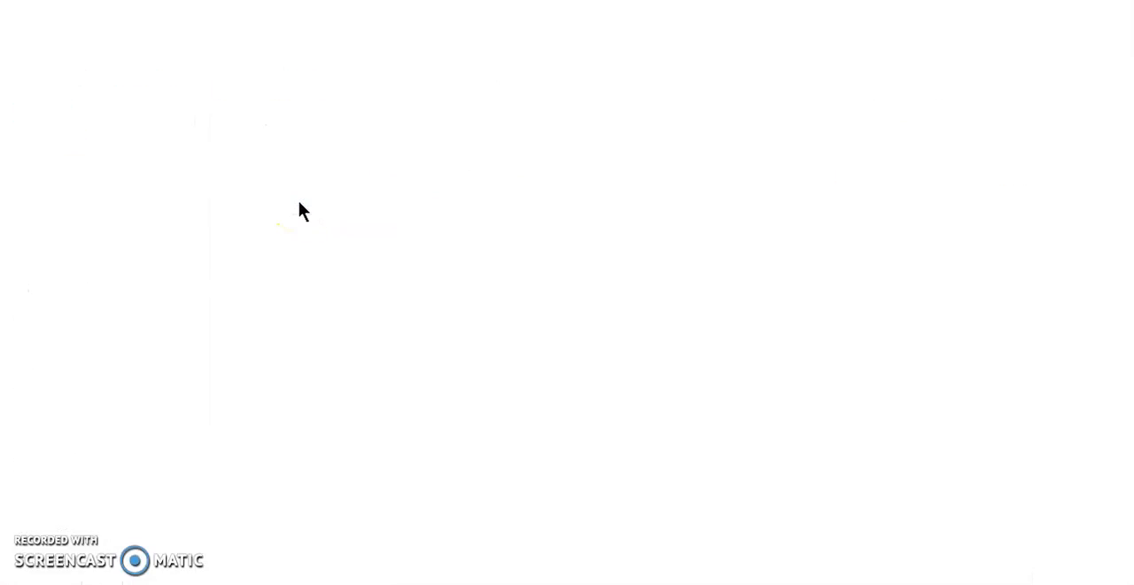